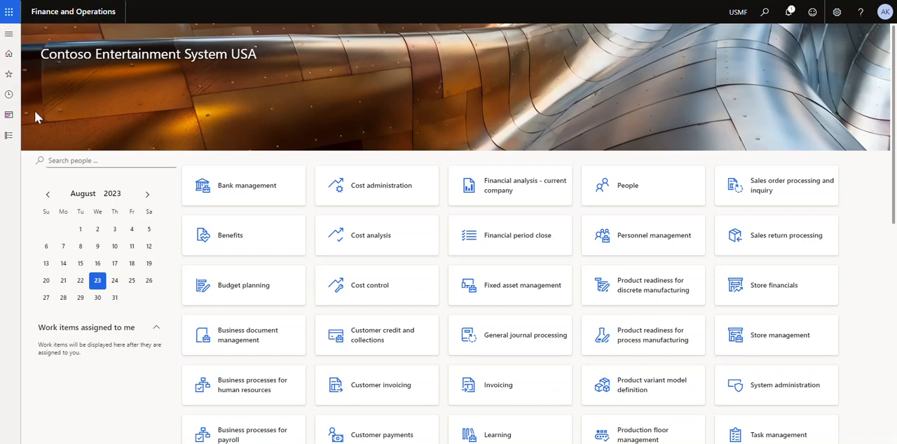
Open the Project contracts list in the Project management and accounting module
{"action": "left_click", "coordinate": [8, 134]}
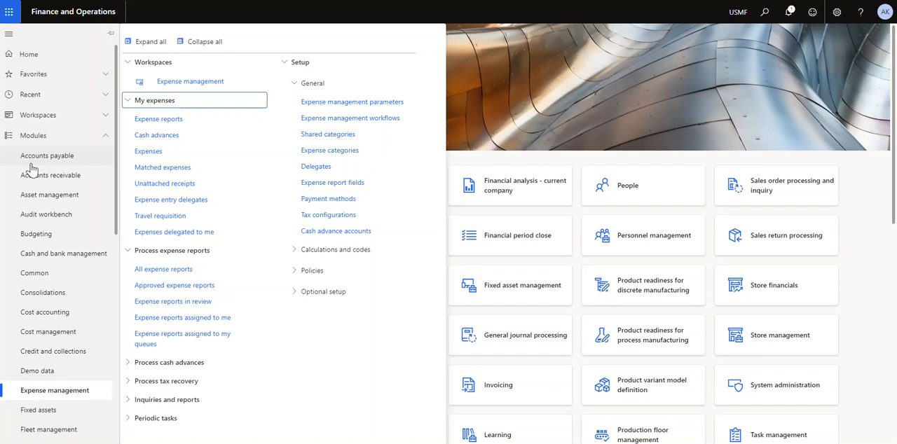
{"action": "scroll", "coordinate": [32, 169], "scroll_direction": "down", "scroll_amount": 6}
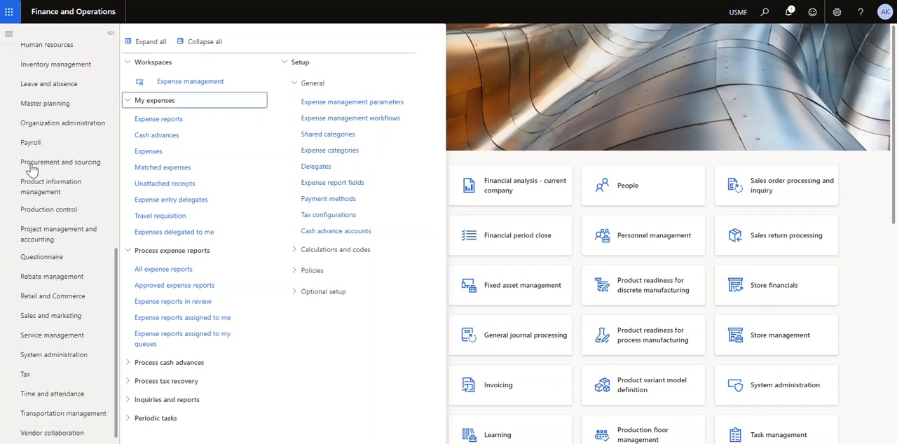
{"action": "left_click", "coordinate": [62, 240]}
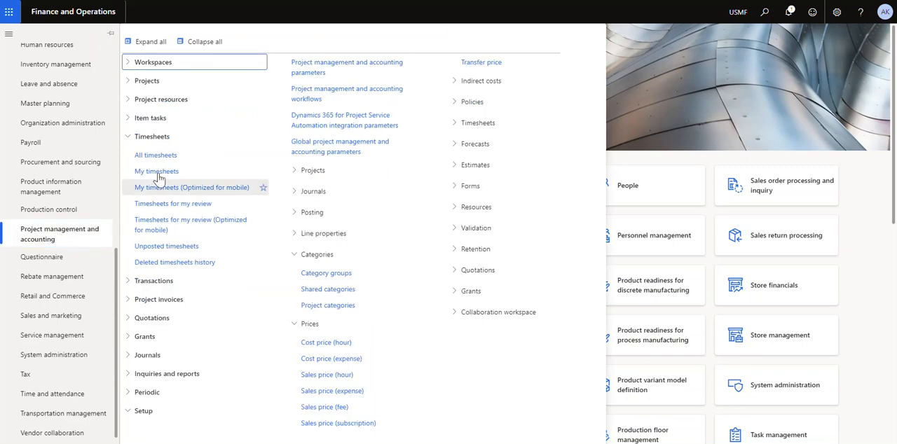
{"action": "left_click", "coordinate": [147, 82]}
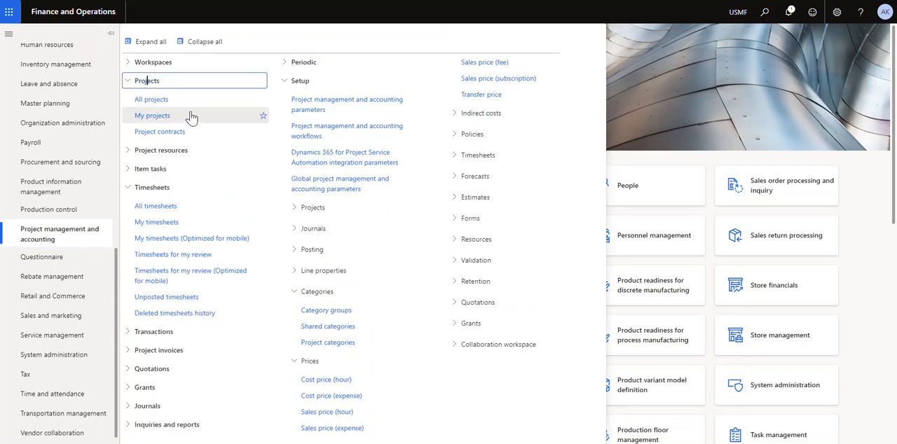
{"action": "left_click", "coordinate": [180, 135]}
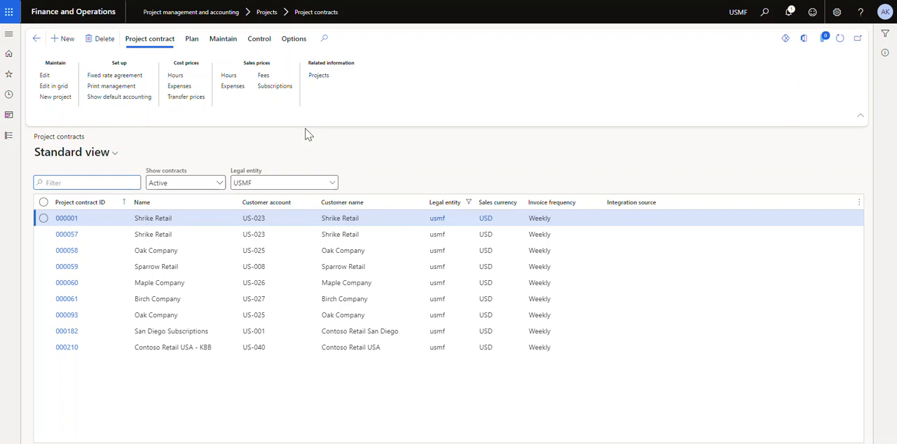
Create a project contract with the contract name filled in, funding type Customer and Contoso Europe as funding source
{"action": "left_click", "coordinate": [62, 39]}
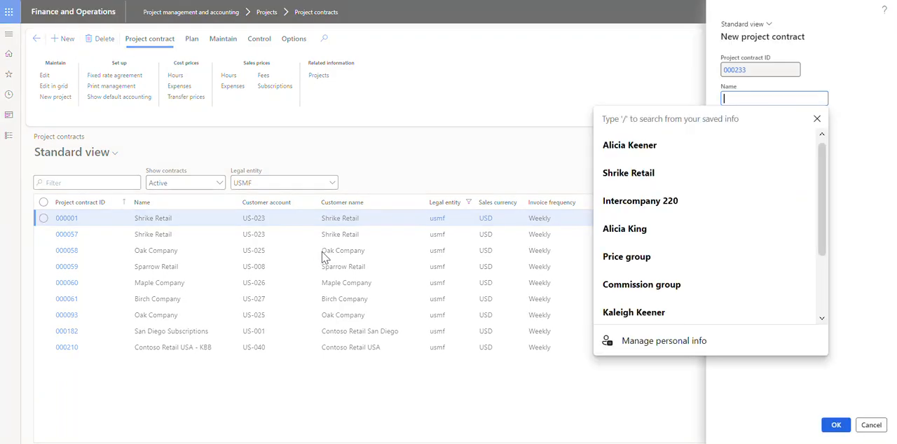
{"action": "type", "text": "Alicia"}
{"action": "key", "text": "Tab"}
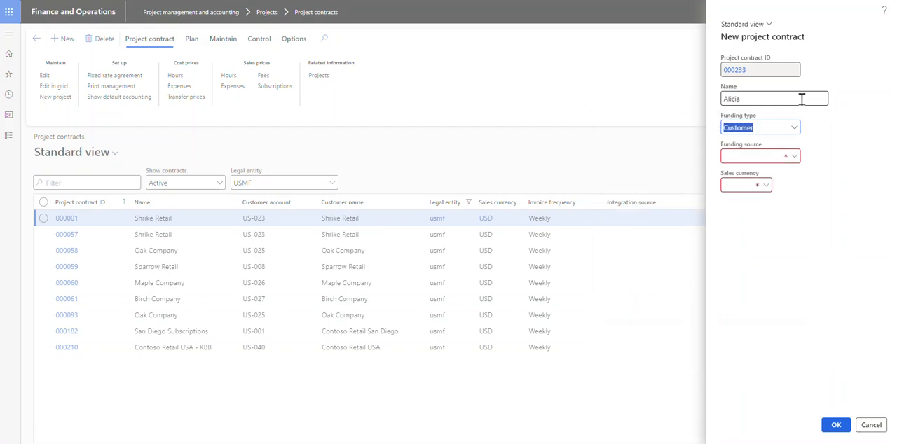
{"action": "left_click", "coordinate": [792, 132]}
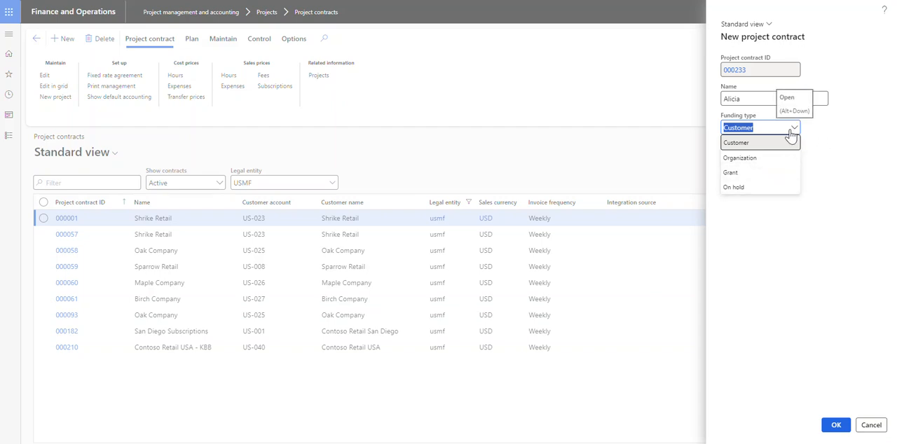
{"action": "left_click", "coordinate": [777, 143]}
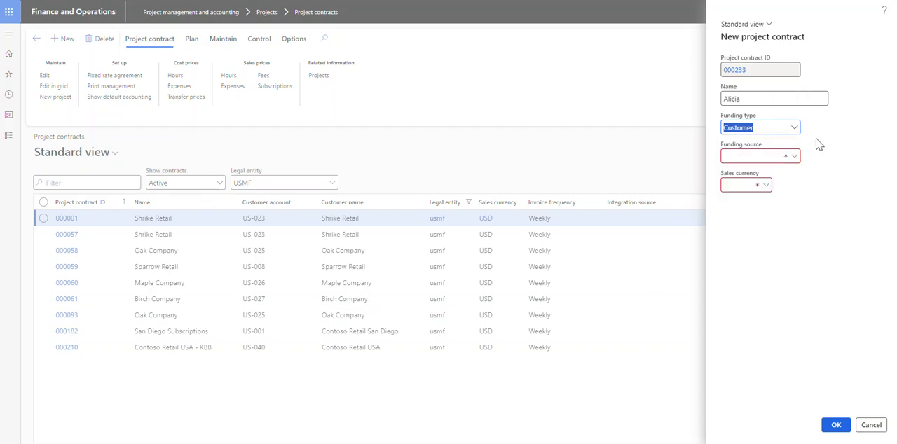
{"action": "left_click", "coordinate": [794, 156]}
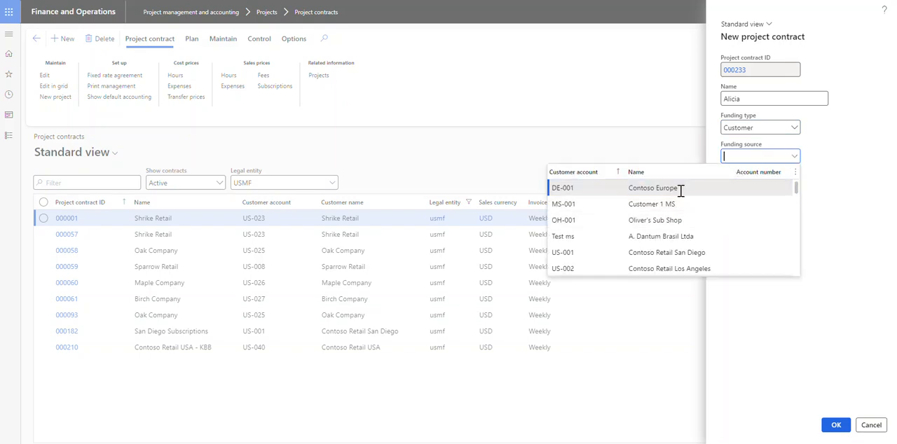
{"action": "left_click", "coordinate": [680, 190]}
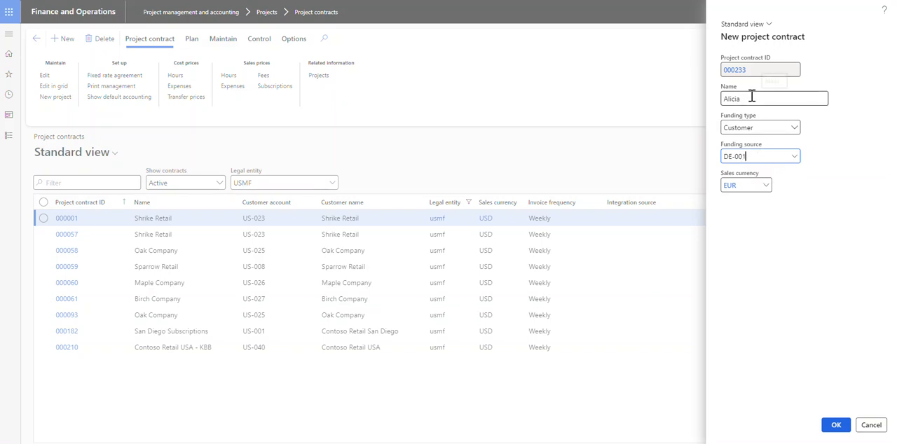
{"action": "left_click", "coordinate": [843, 429]}
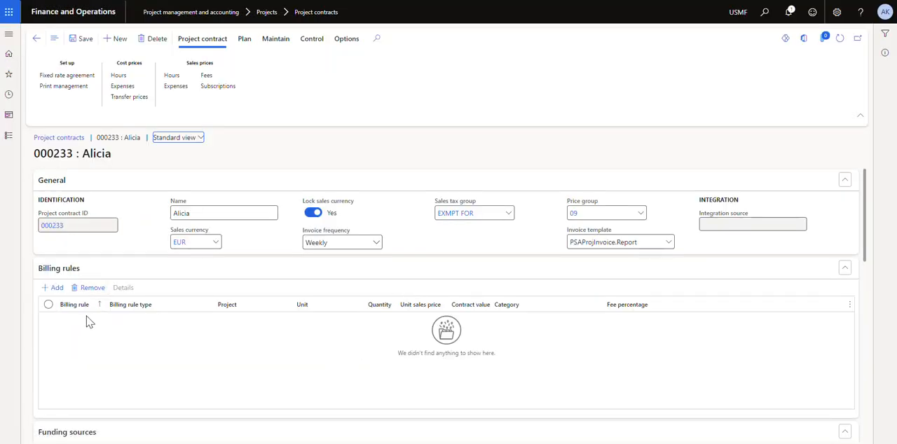
{"action": "scroll", "coordinate": [193, 331], "scroll_direction": "down", "scroll_amount": 3}
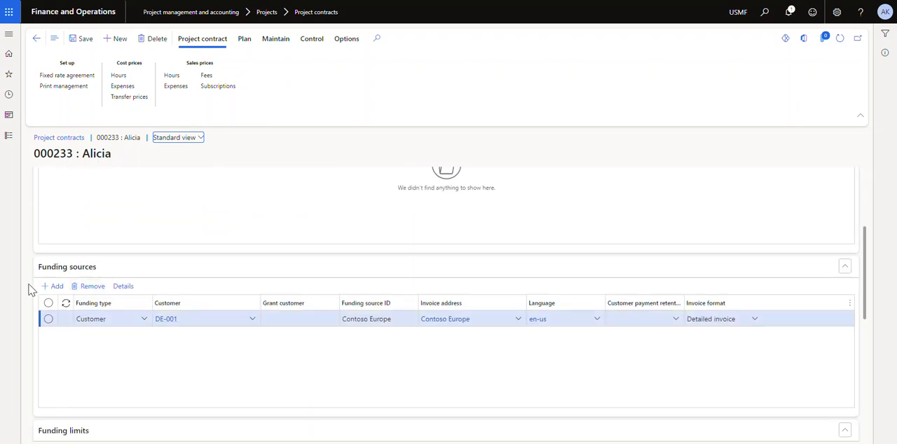
{"action": "left_click", "coordinate": [54, 286]}
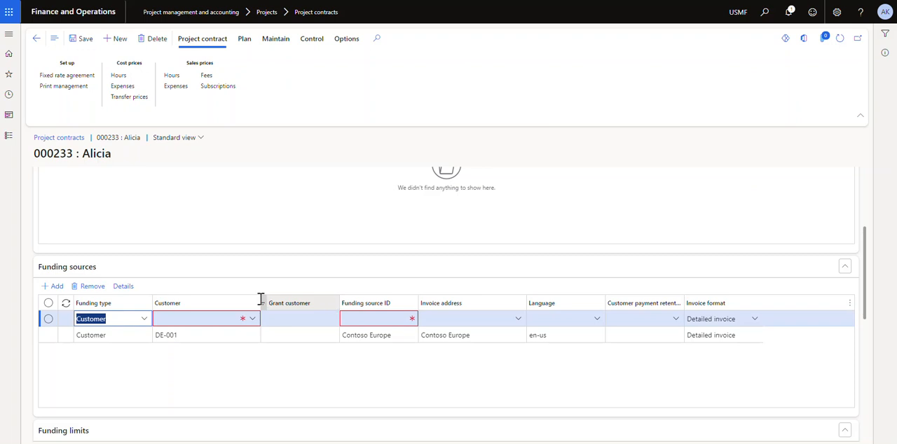
{"action": "left_click", "coordinate": [90, 290]}
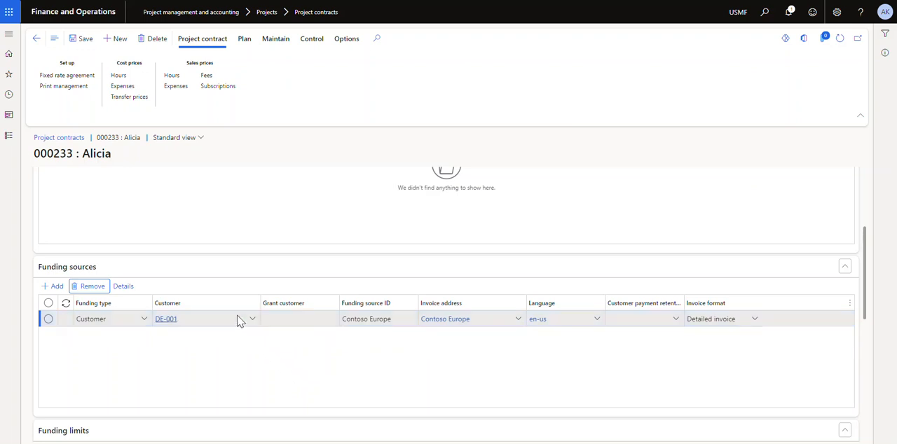
Review the funding limits and funding rules of the new project contract
{"action": "scroll", "coordinate": [234, 316], "scroll_direction": "down", "scroll_amount": 3}
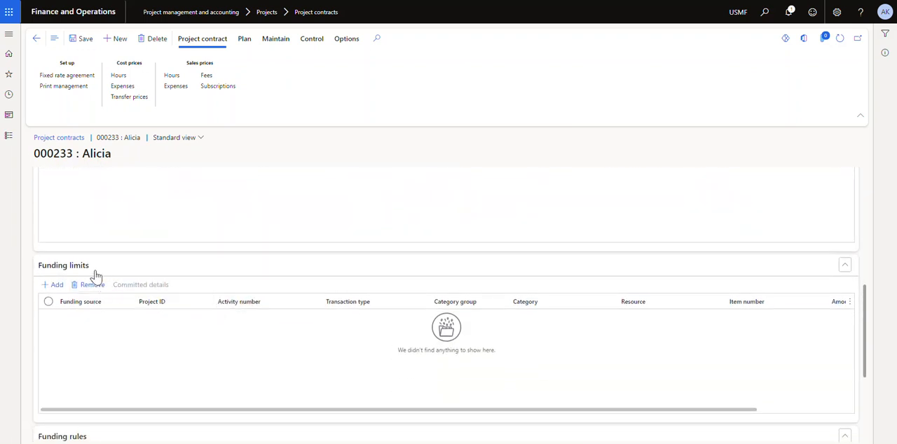
{"action": "scroll", "coordinate": [174, 278], "scroll_direction": "down", "scroll_amount": 3}
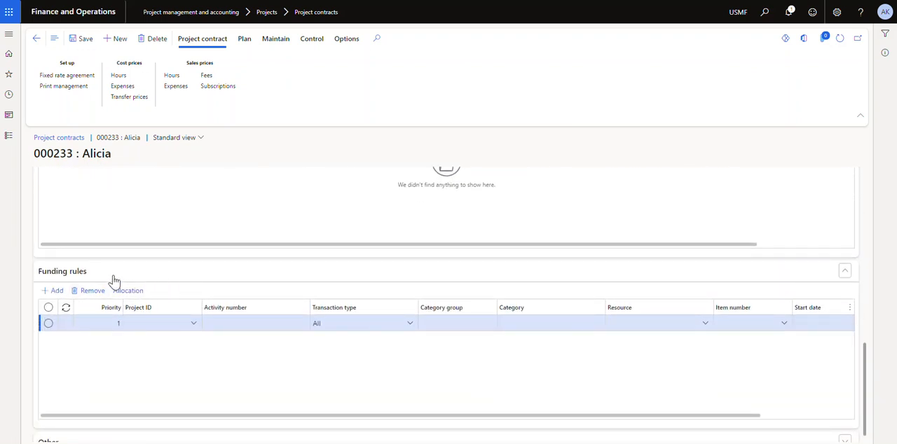
{"action": "scroll", "coordinate": [115, 280], "scroll_direction": "down", "scroll_amount": 1}
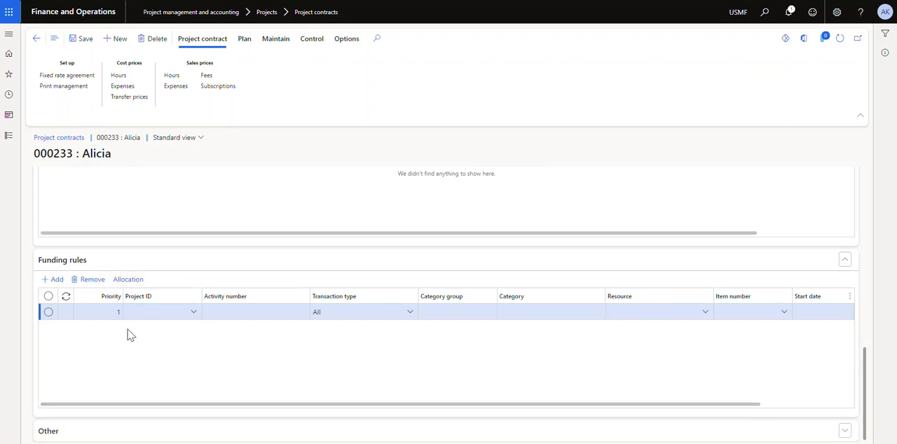
{"action": "scroll", "coordinate": [130, 330], "scroll_direction": "up", "scroll_amount": 5}
{"action": "scroll", "coordinate": [134, 329], "scroll_direction": "up", "scroll_amount": 1}
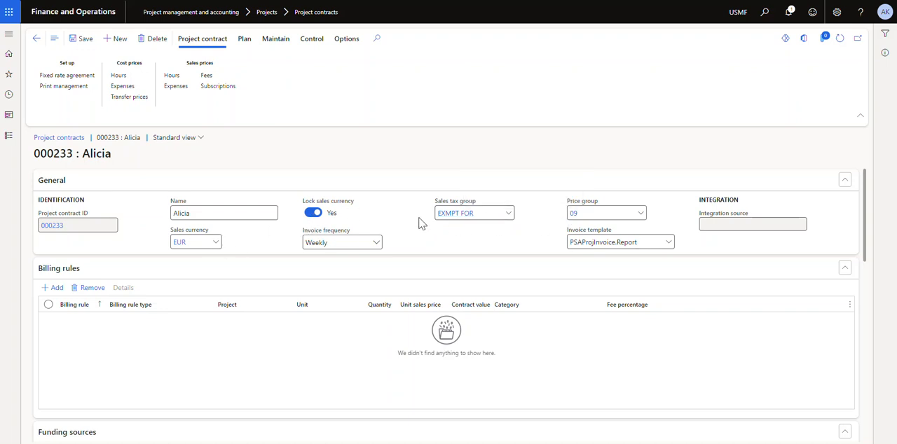
Clear the sales tax group and the price group in the contract's general details
{"action": "left_click", "coordinate": [497, 213]}
{"action": "key", "text": "ctrl+a"}
{"action": "key", "text": "BackSpace"}
{"action": "left_click", "coordinate": [606, 216]}
{"action": "key", "text": "ctrl+a"}
{"action": "key", "text": "BackSpace"}
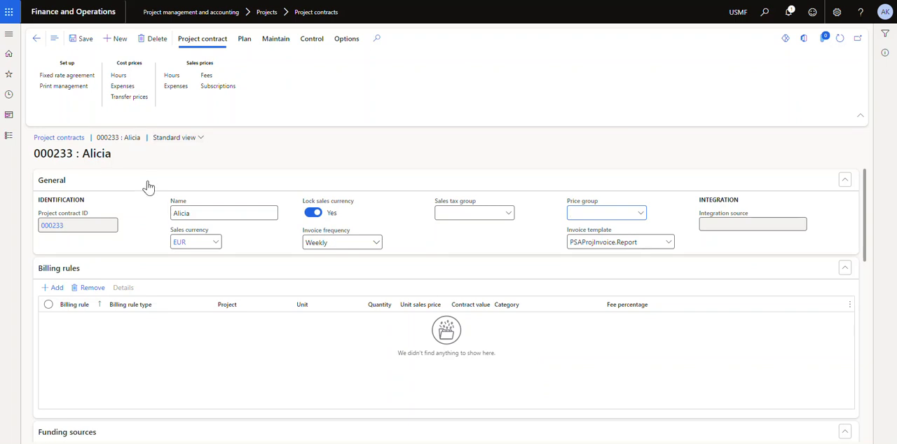
Leave the project contract and open the All projects list
{"action": "left_click", "coordinate": [36, 38]}
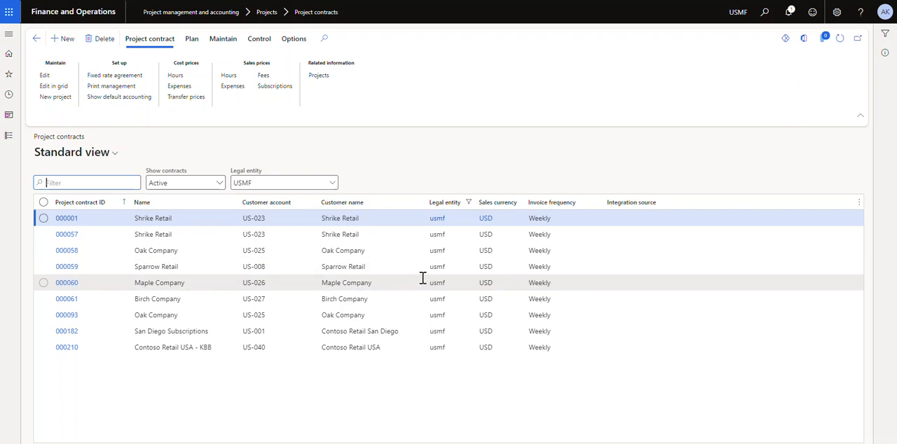
{"action": "left_click", "coordinate": [16, 140]}
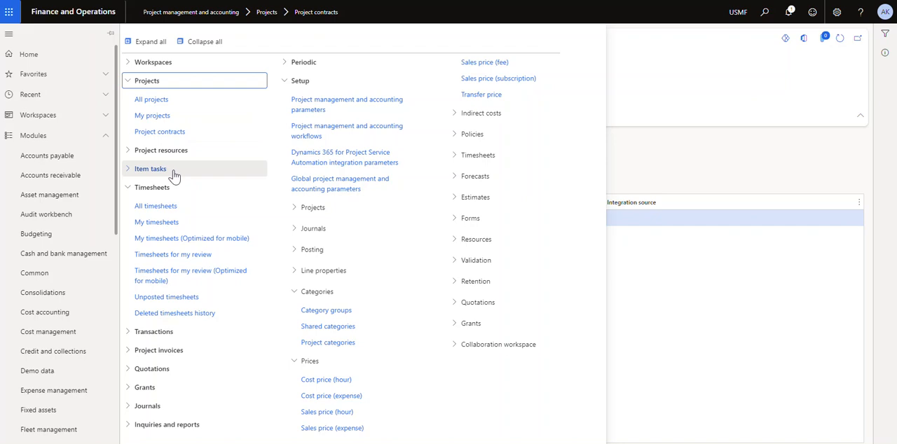
{"action": "left_click", "coordinate": [168, 100]}
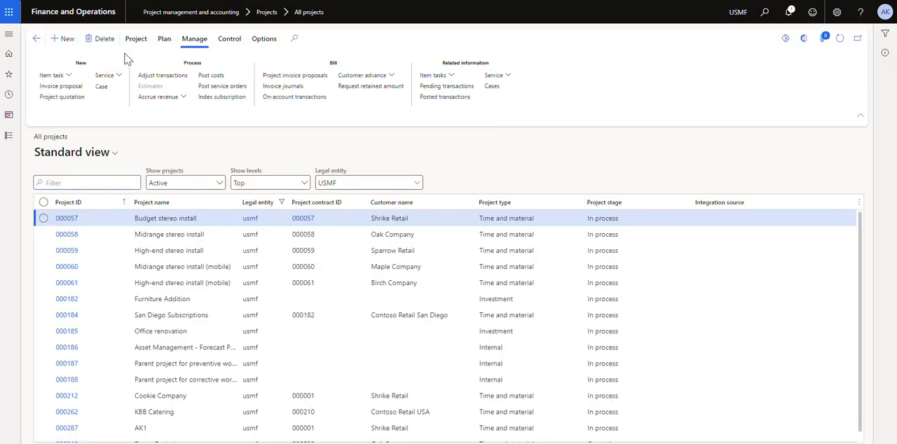
Start a new Time and material project named AK1 and assign it to project group TM
{"action": "key", "text": "alt+n"}
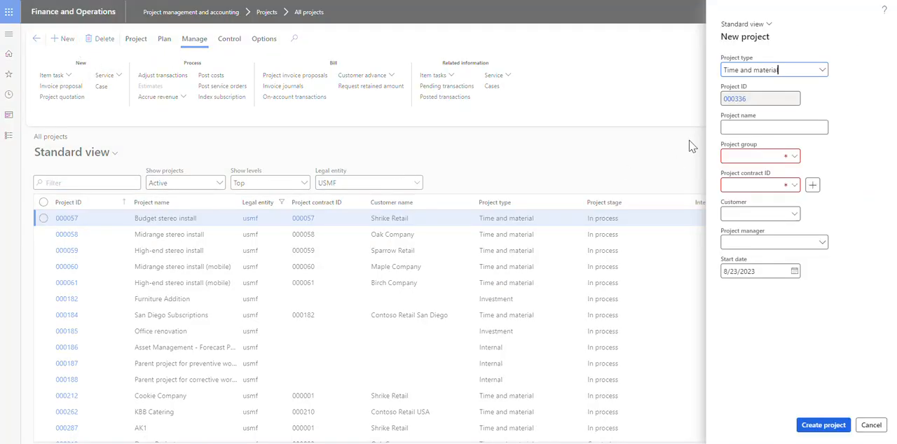
{"action": "left_click", "coordinate": [823, 70]}
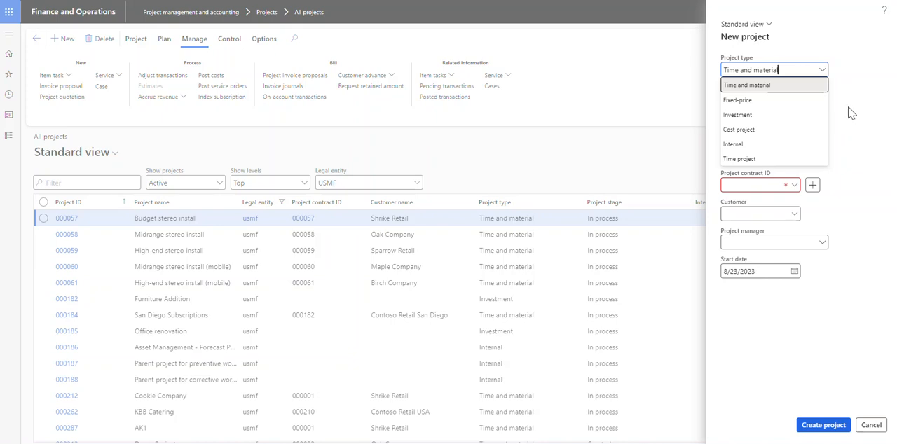
{"action": "left_click", "coordinate": [793, 86]}
{"action": "left_click", "coordinate": [764, 129]}
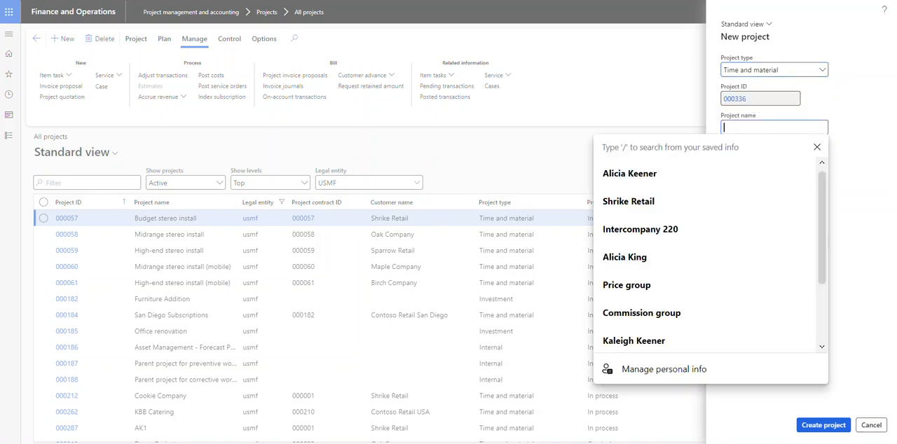
{"action": "type", "text": "AK1"}
{"action": "key", "text": "Tab"}
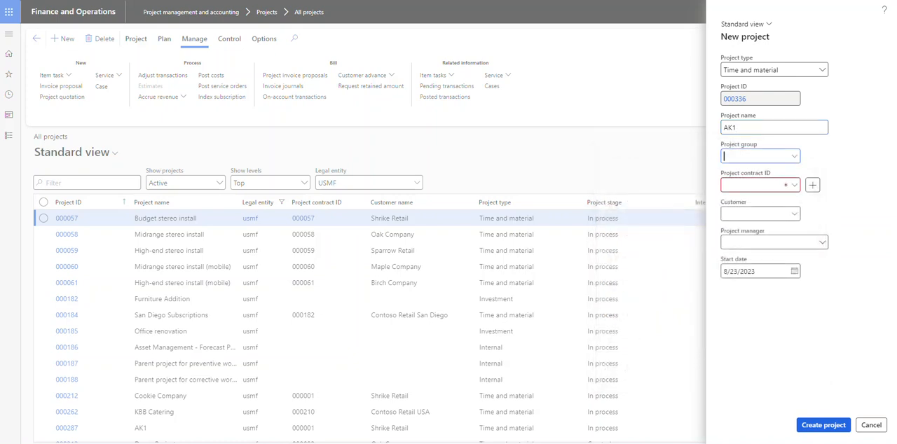
{"action": "left_click", "coordinate": [795, 157]}
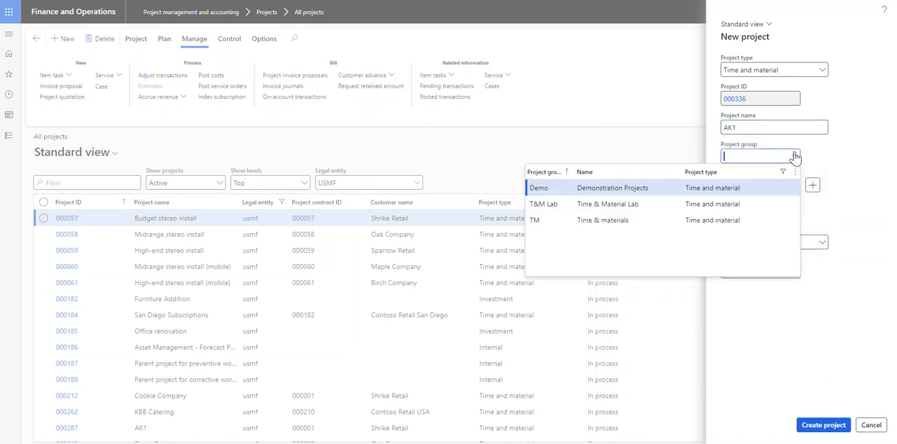
{"action": "left_click", "coordinate": [617, 220]}
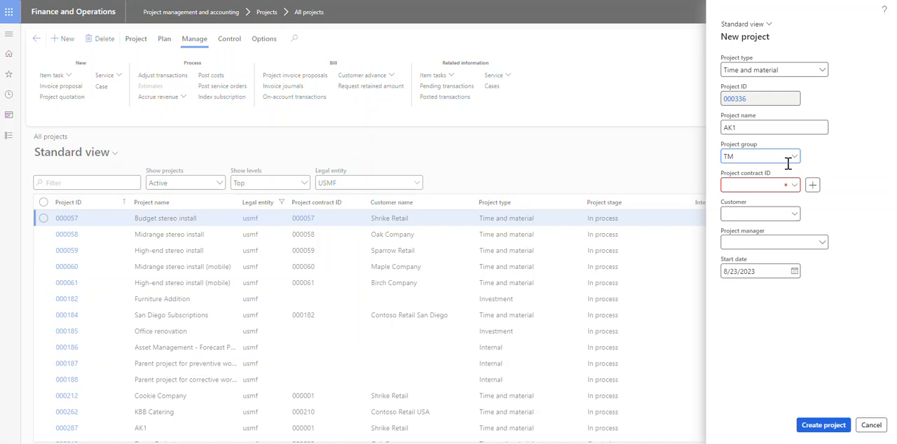
Filter the project contracts by contract name, assign the new Contoso Europe contract to the project, and create the project
{"action": "left_click", "coordinate": [795, 188]}
{"action": "left_click", "coordinate": [764, 186]}
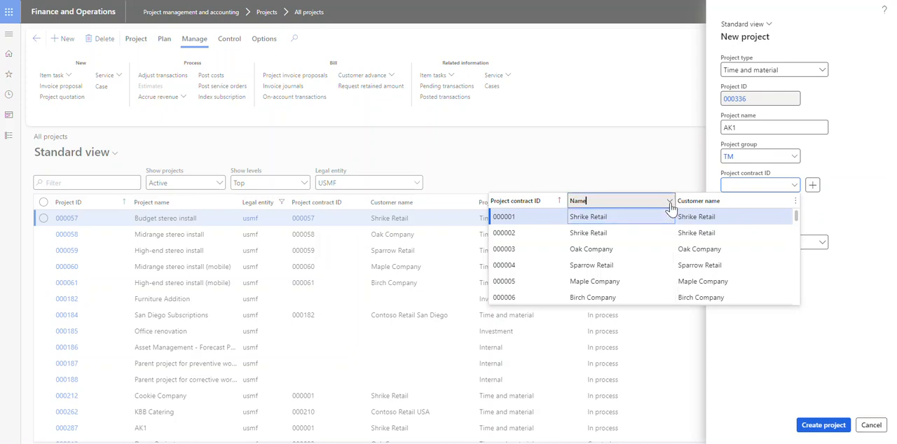
{"action": "left_click", "coordinate": [670, 201]}
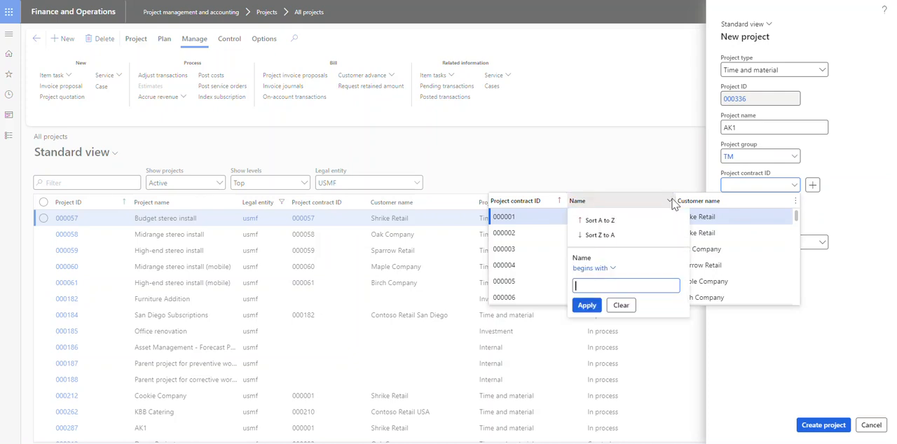
{"action": "type", "text": "alicia"}
{"action": "key", "text": "Return"}
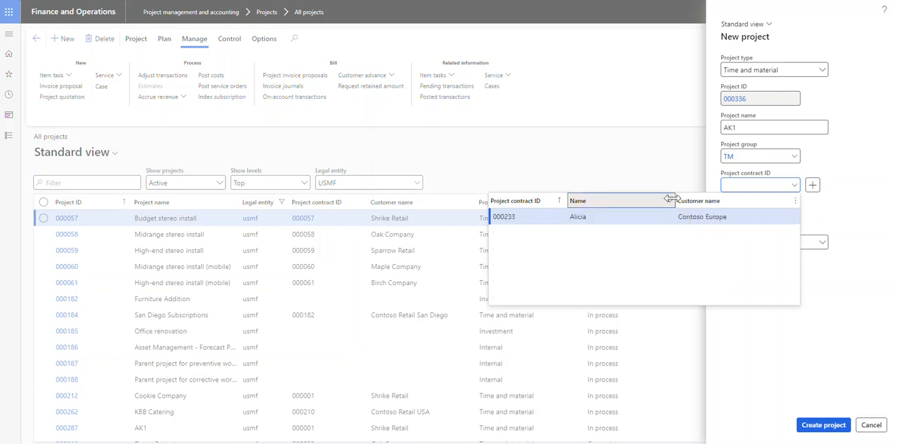
{"action": "left_click", "coordinate": [621, 217]}
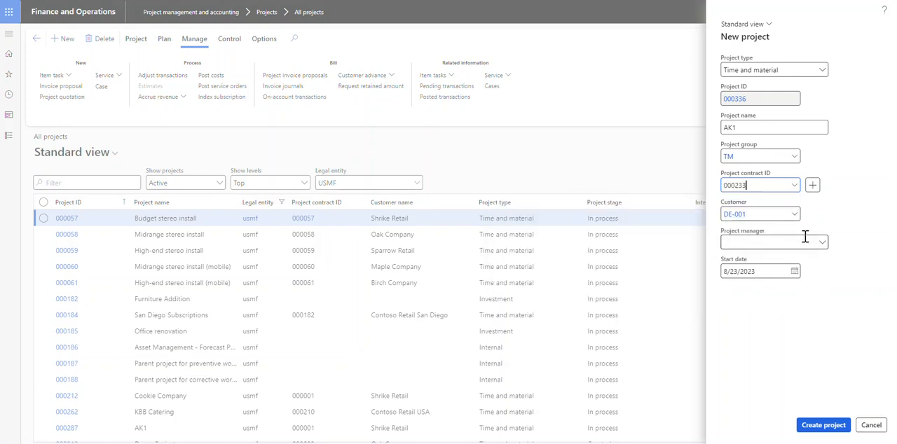
{"action": "left_click", "coordinate": [823, 426]}
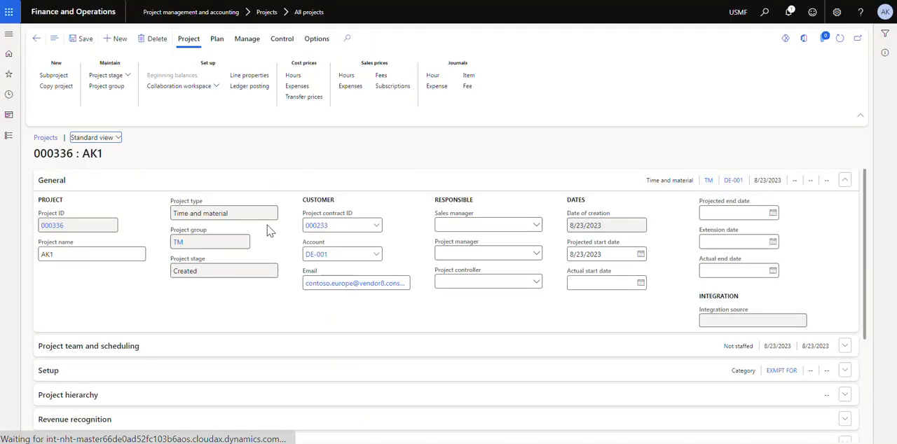
{"action": "double_click", "coordinate": [78, 225]}
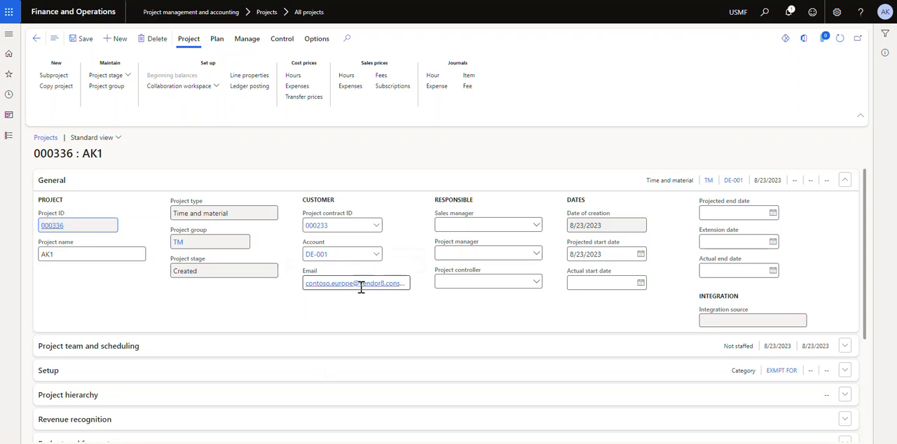
Turn on budget control in project AK1's budget and forecast settings
{"action": "scroll", "coordinate": [176, 317], "scroll_direction": "down", "scroll_amount": 3}
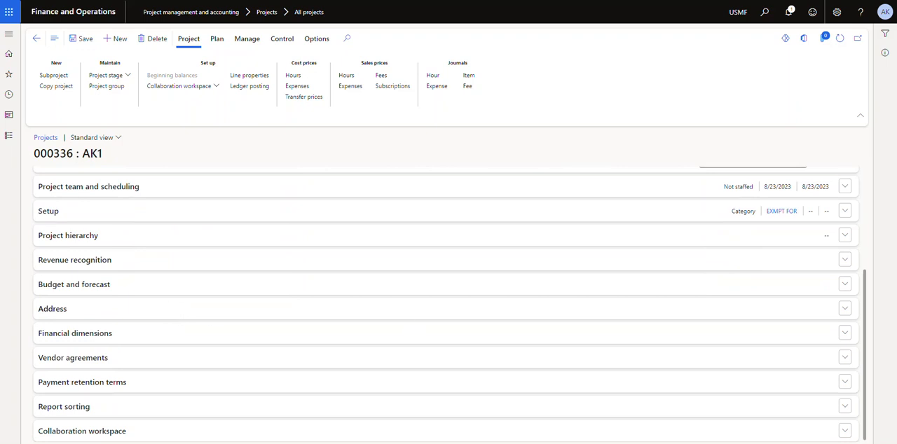
{"action": "left_click", "coordinate": [60, 286]}
{"action": "scroll", "coordinate": [330, 293], "scroll_direction": "down", "scroll_amount": 2}
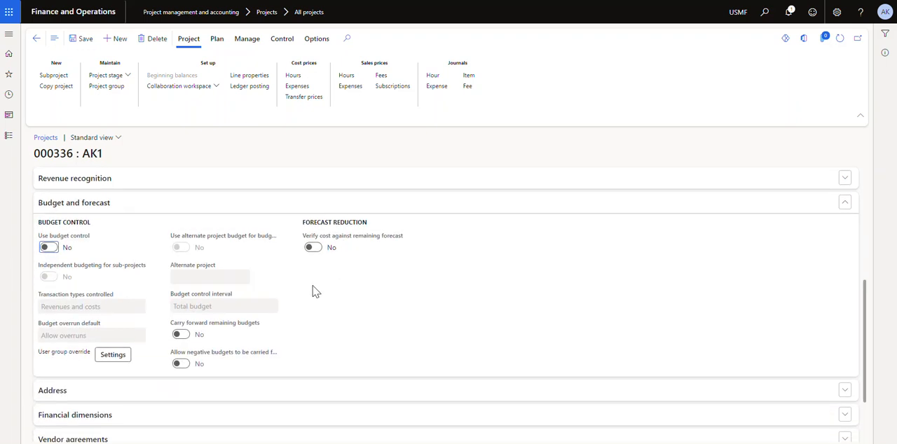
{"action": "left_click", "coordinate": [48, 246]}
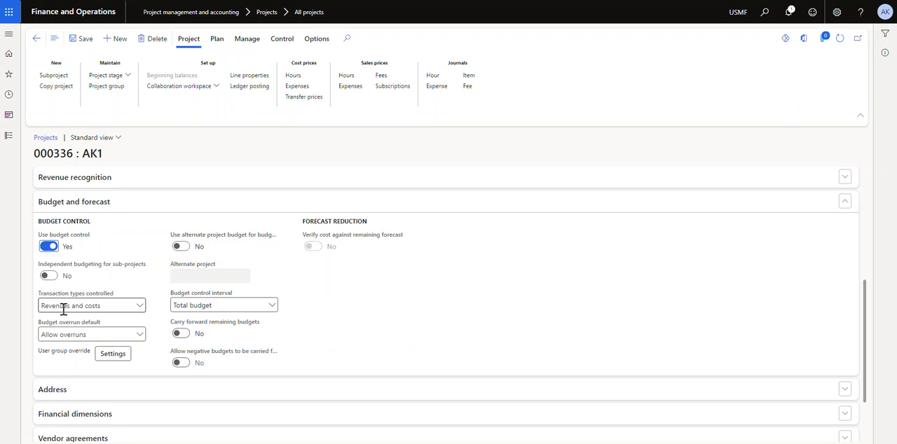
Set the budget overrun default to Warn of overruns, keeping Revenues and costs as the controlled transactions and Total budget as the interval
{"action": "left_click", "coordinate": [139, 306]}
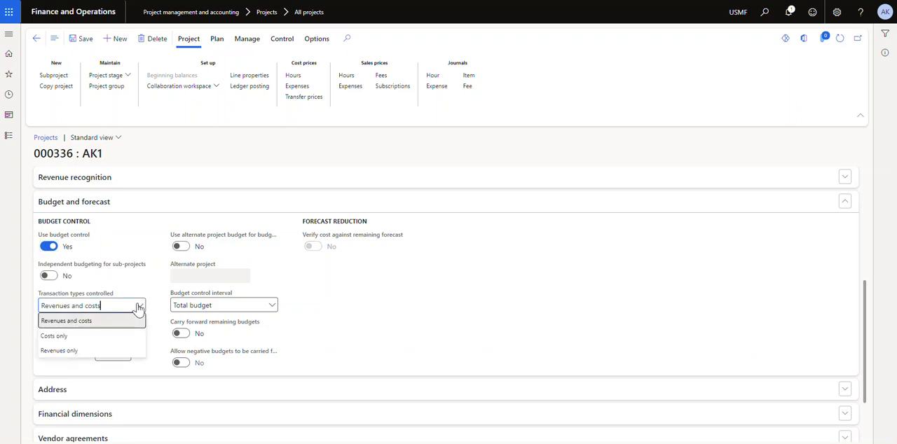
{"action": "left_click", "coordinate": [139, 307]}
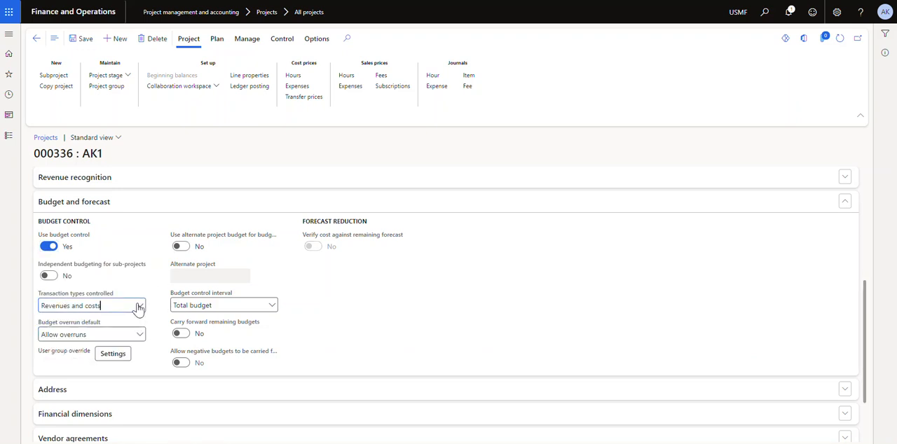
{"action": "left_click", "coordinate": [132, 336]}
{"action": "left_click", "coordinate": [70, 370]}
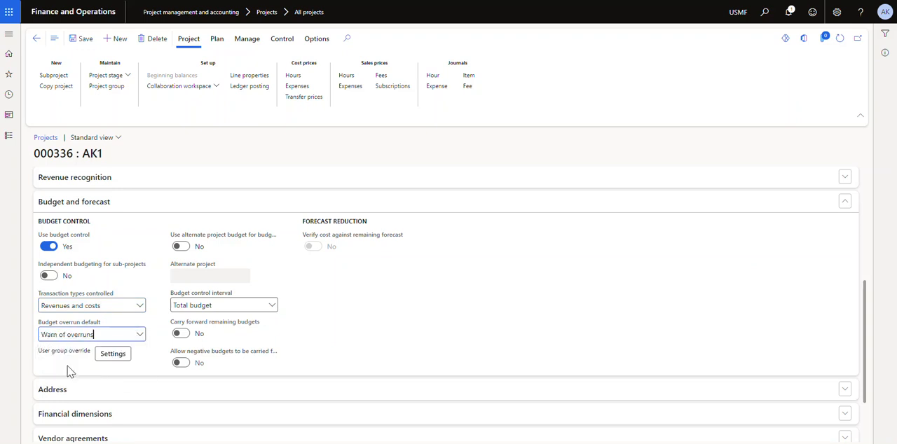
{"action": "left_click", "coordinate": [139, 335]}
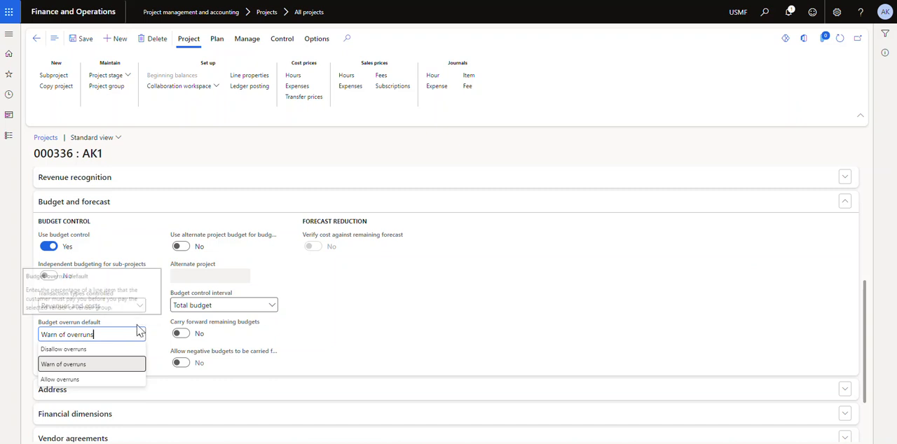
{"action": "left_click", "coordinate": [324, 327]}
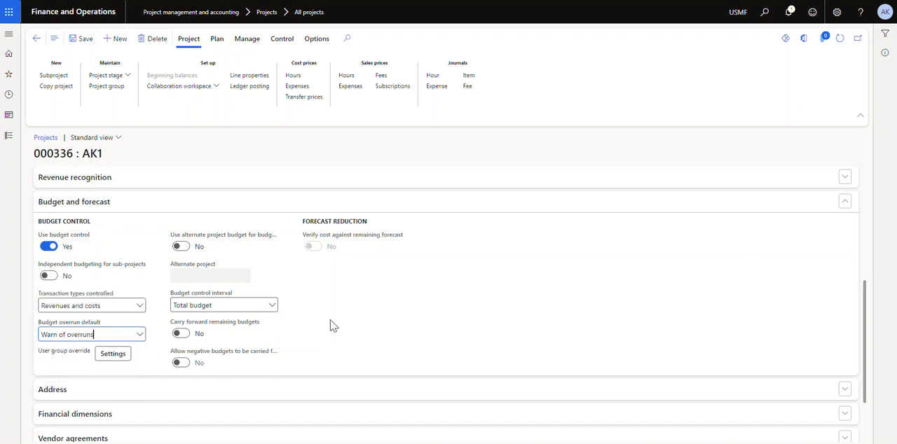
{"action": "left_click", "coordinate": [273, 308]}
{"action": "left_click", "coordinate": [275, 311]}
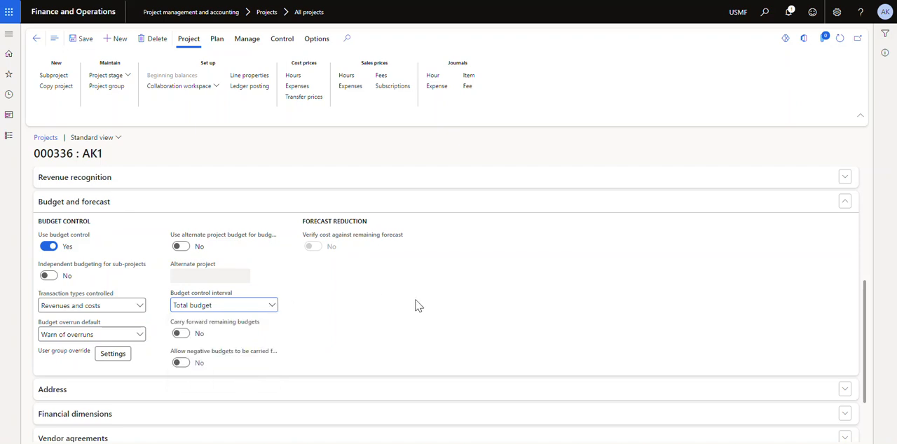
Open the budget of project AK1 and describe it as AK1 Orginal, with the Original and Remaining forecast models
{"action": "scroll", "coordinate": [295, 312], "scroll_direction": "down", "scroll_amount": 1}
{"action": "scroll", "coordinate": [295, 312], "scroll_direction": "up", "scroll_amount": 10}
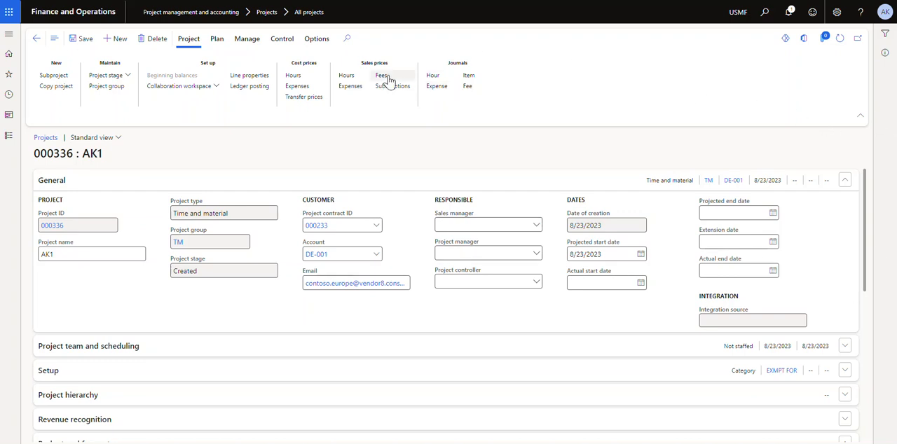
{"action": "left_click", "coordinate": [216, 40]}
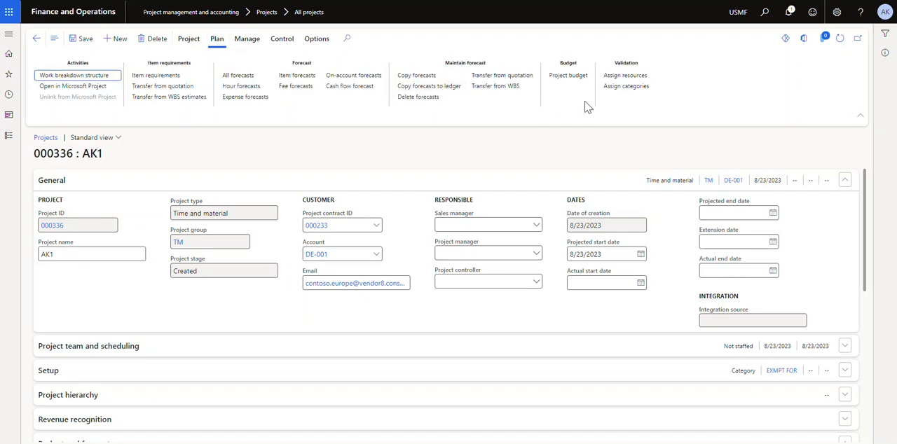
{"action": "left_click", "coordinate": [564, 77]}
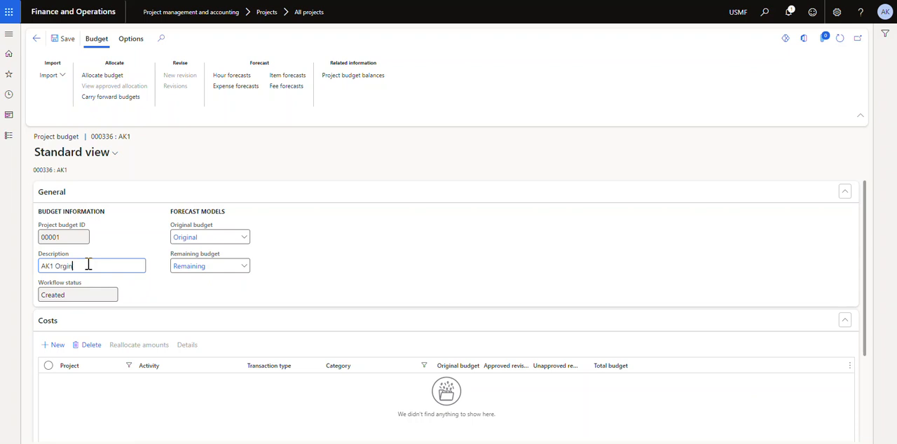
Add a cost line to the project budget and show its available transaction types
{"action": "scroll", "coordinate": [200, 334], "scroll_direction": "down", "scroll_amount": 3}
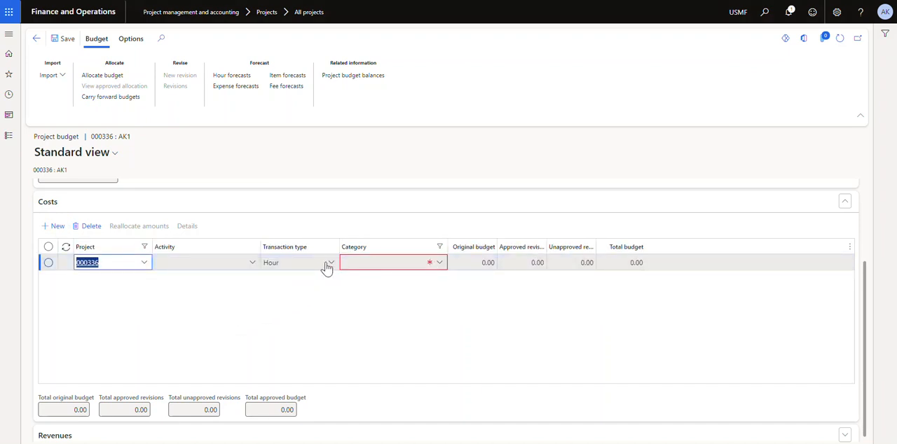
{"action": "left_click", "coordinate": [328, 266]}
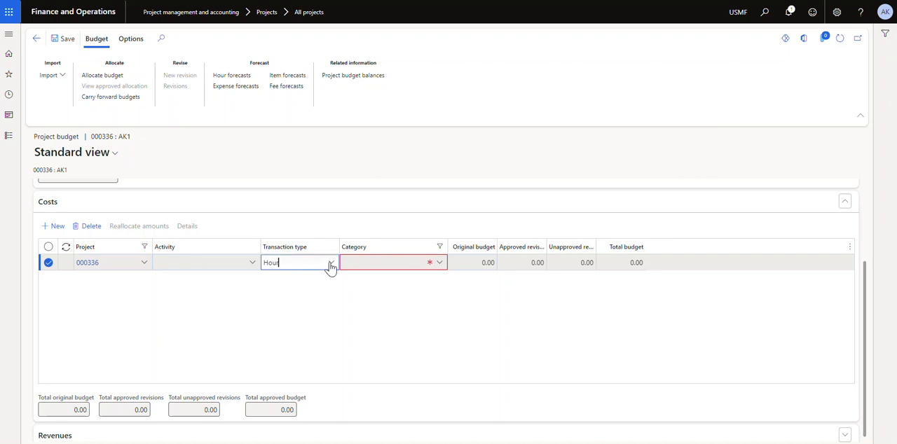
{"action": "left_click", "coordinate": [332, 262]}
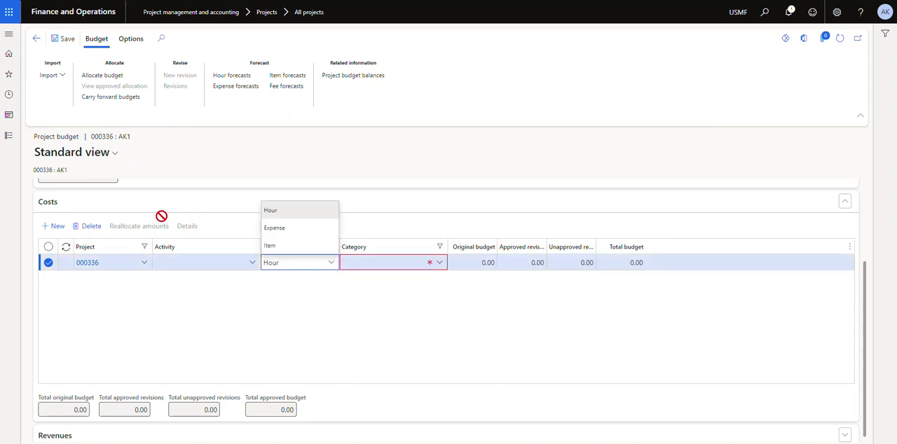
Expand the budget's revenues section, add a revenue line and show its available transaction types
{"action": "scroll", "coordinate": [266, 298], "scroll_direction": "down", "scroll_amount": 1}
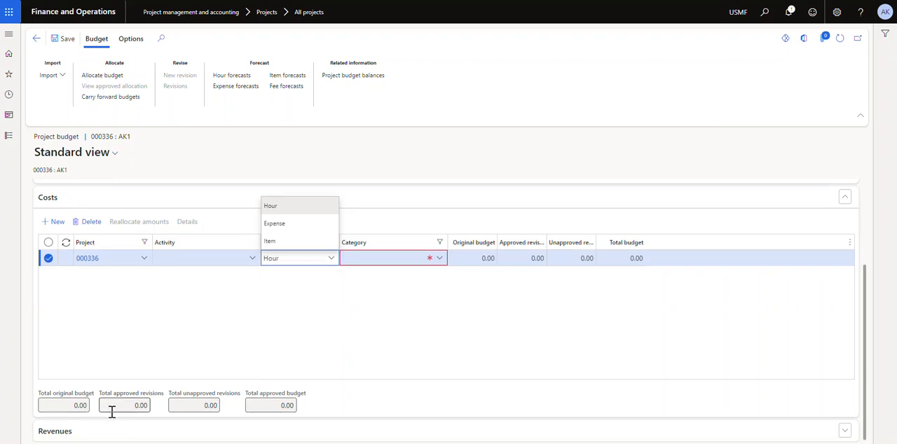
{"action": "left_click", "coordinate": [39, 435]}
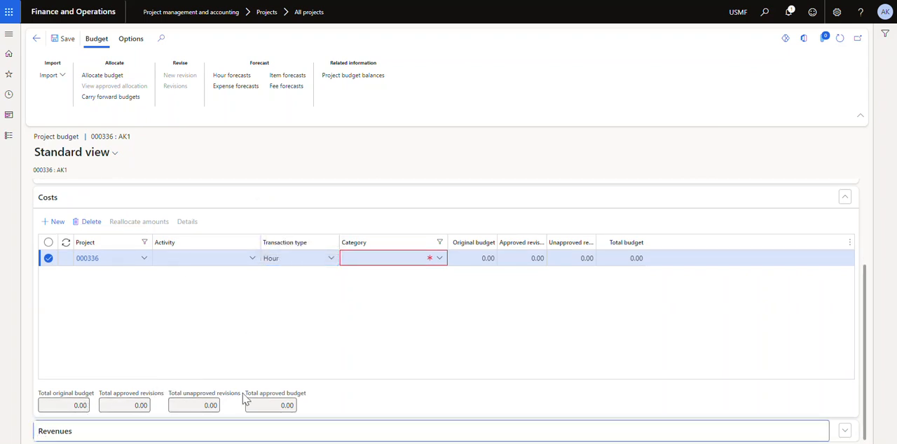
{"action": "left_click", "coordinate": [66, 430]}
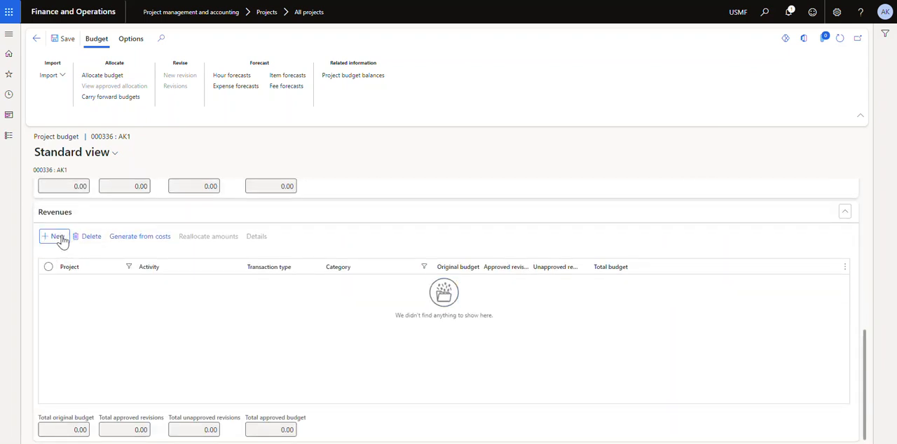
{"action": "left_click", "coordinate": [55, 236]}
{"action": "left_click", "coordinate": [329, 285]}
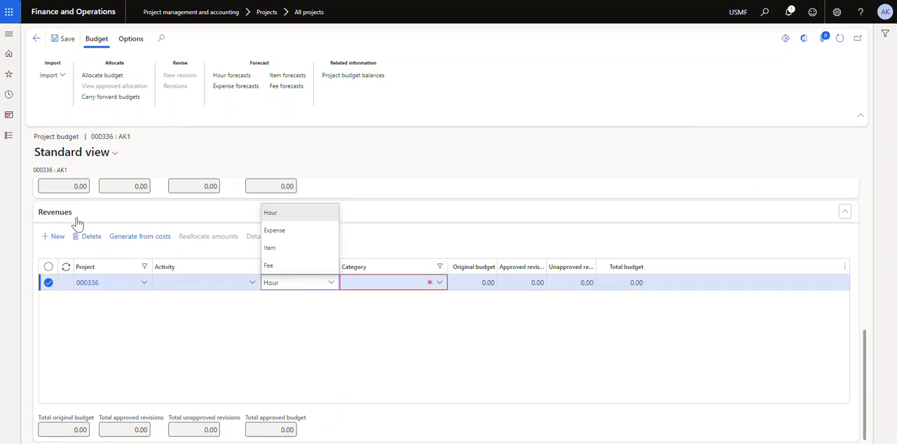
Fill in the cost budget line with transaction type Hour, category Apprentice and an original budget of 10,000
{"action": "scroll", "coordinate": [377, 302], "scroll_direction": "up", "scroll_amount": 1}
{"action": "scroll", "coordinate": [337, 300], "scroll_direction": "up", "scroll_amount": 3}
{"action": "scroll", "coordinate": [360, 297], "scroll_direction": "up", "scroll_amount": 1}
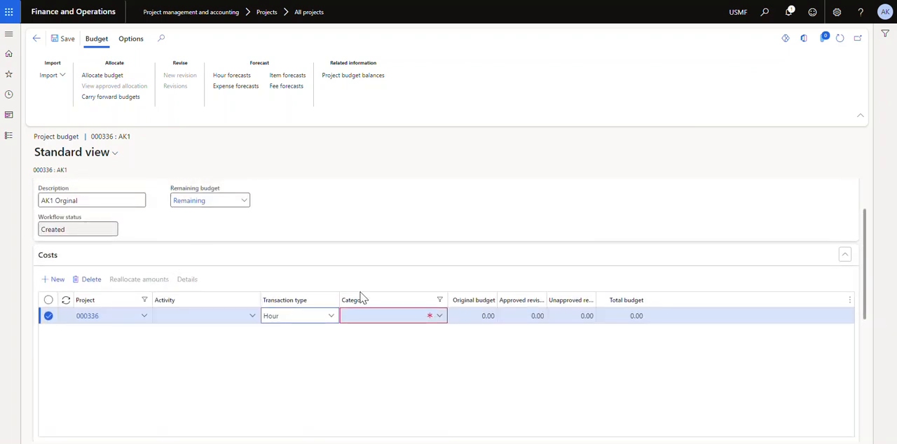
{"action": "left_click", "coordinate": [331, 316]}
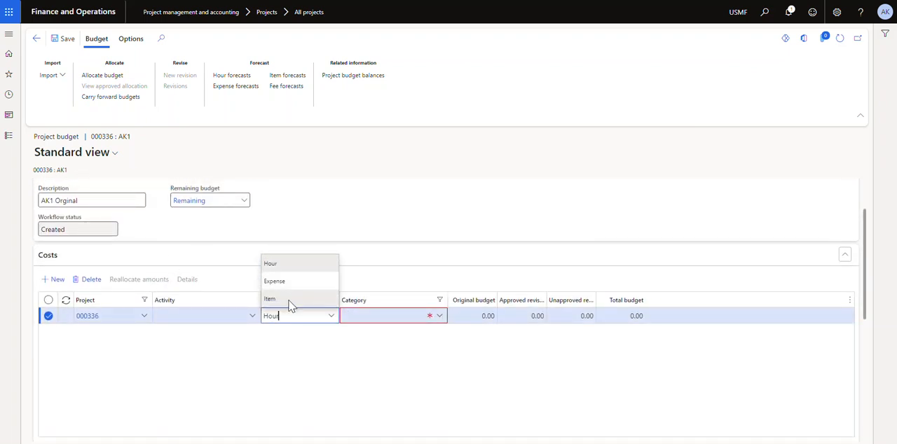
{"action": "left_click", "coordinate": [403, 317]}
{"action": "left_click", "coordinate": [436, 317]}
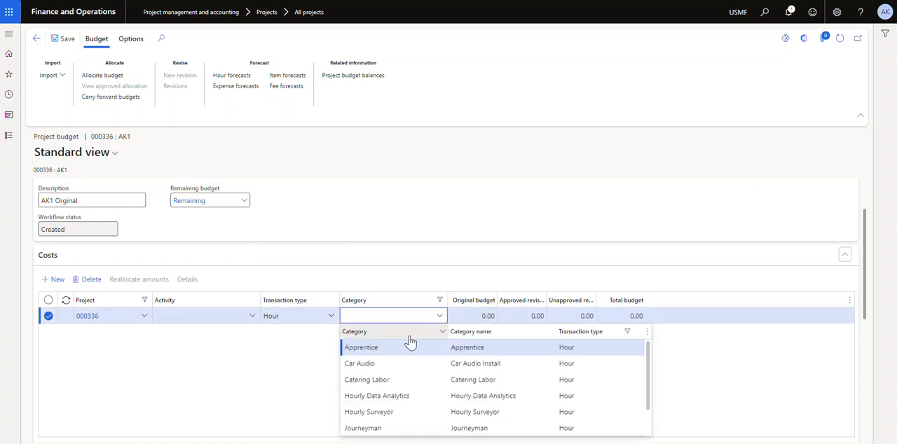
{"action": "left_click", "coordinate": [434, 351]}
{"action": "key", "text": "Tab"}
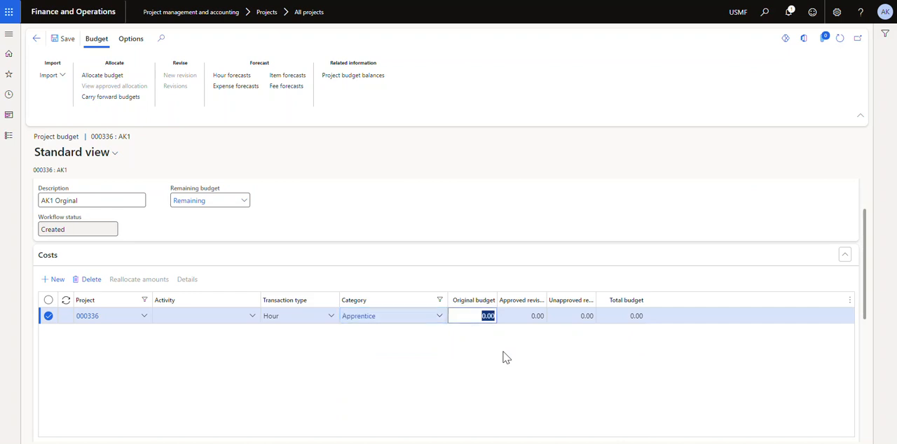
{"action": "type", "text": "10000"}
{"action": "key", "text": "Tab"}
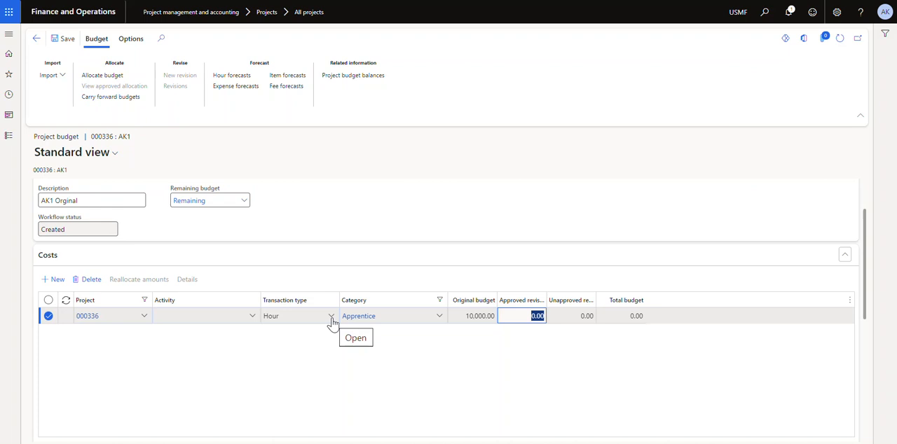
Save the project budget and submit it to the original budget review workflow without a comment, returning to project AK1
{"action": "left_click", "coordinate": [64, 39]}
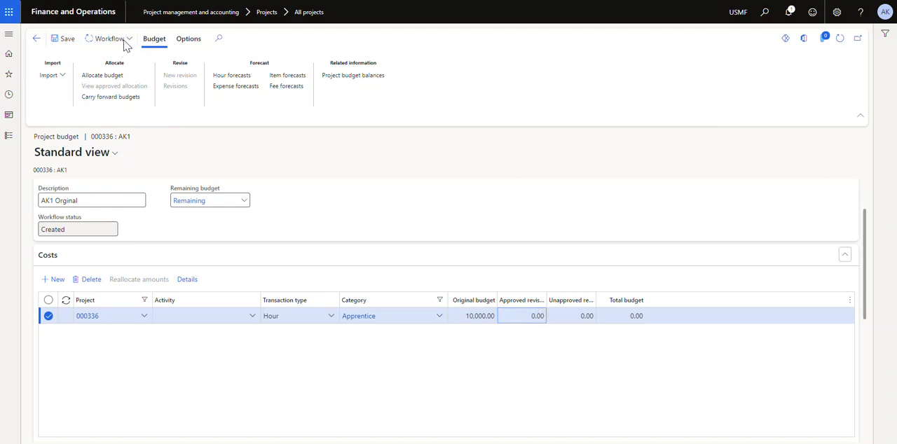
{"action": "left_click", "coordinate": [125, 44]}
{"action": "left_click", "coordinate": [103, 57]}
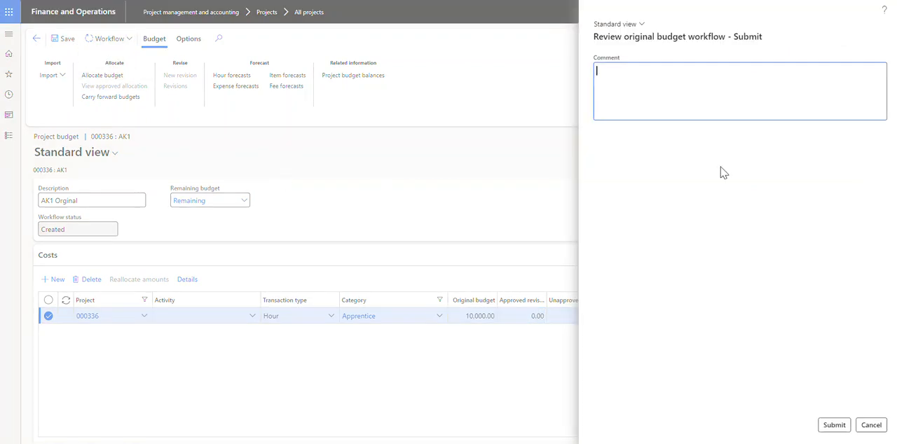
{"action": "left_click", "coordinate": [834, 425]}
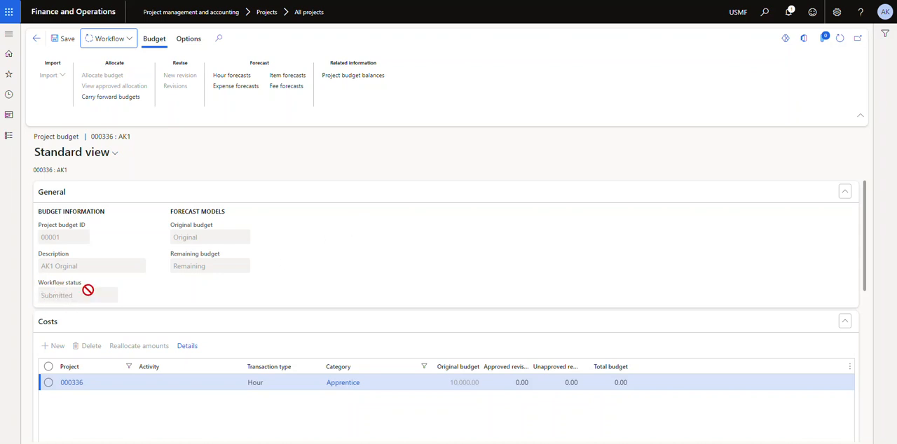
{"action": "left_click", "coordinate": [843, 41]}
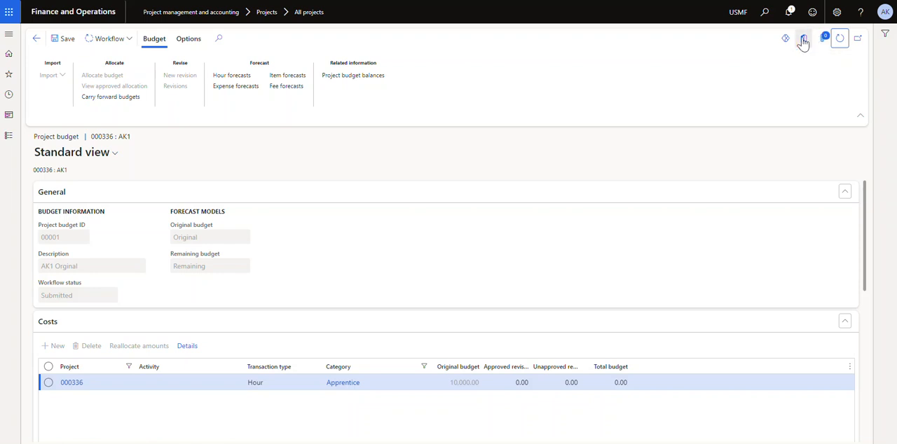
{"action": "left_click", "coordinate": [37, 40]}
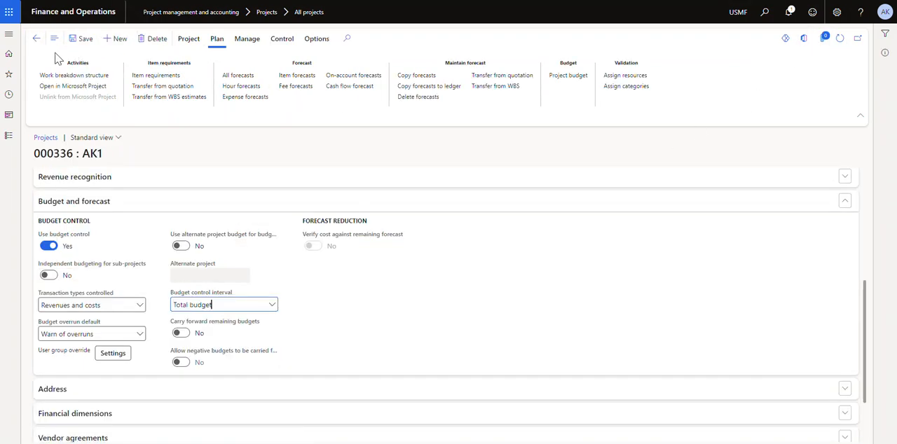